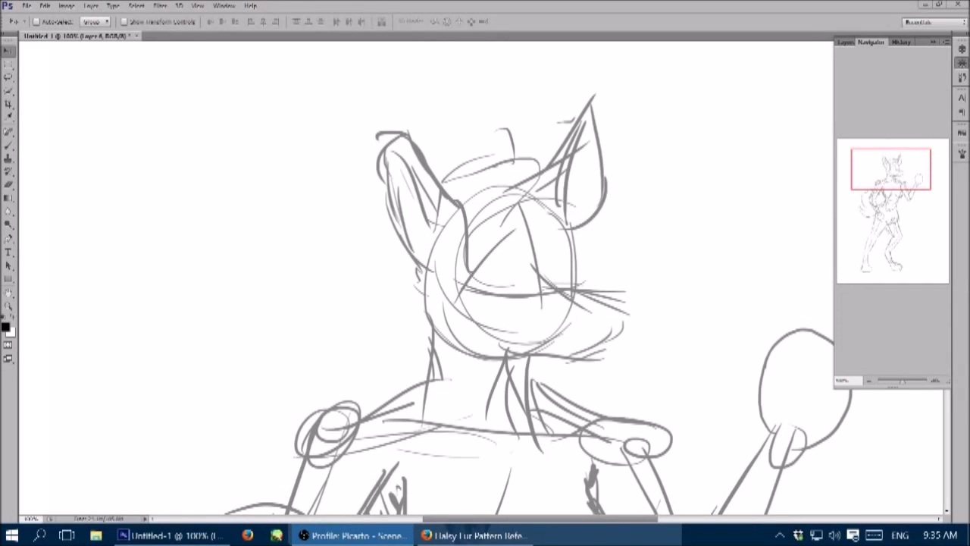
Back in Photoshop with the Brush tool, ink the muzzle whisker, nose, lower jaw and fang
{"action": "left_click", "coordinate": [510, 376]}
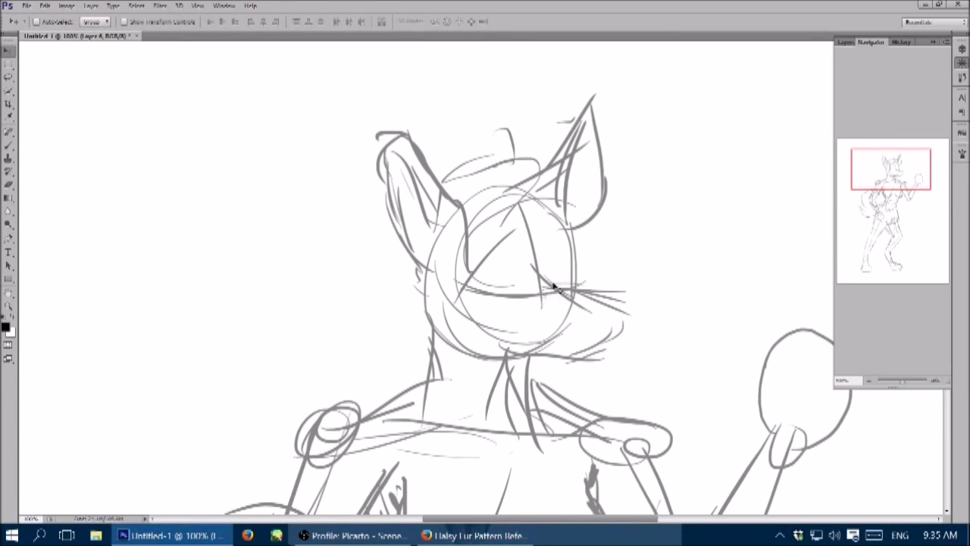
{"action": "key", "text": "b"}
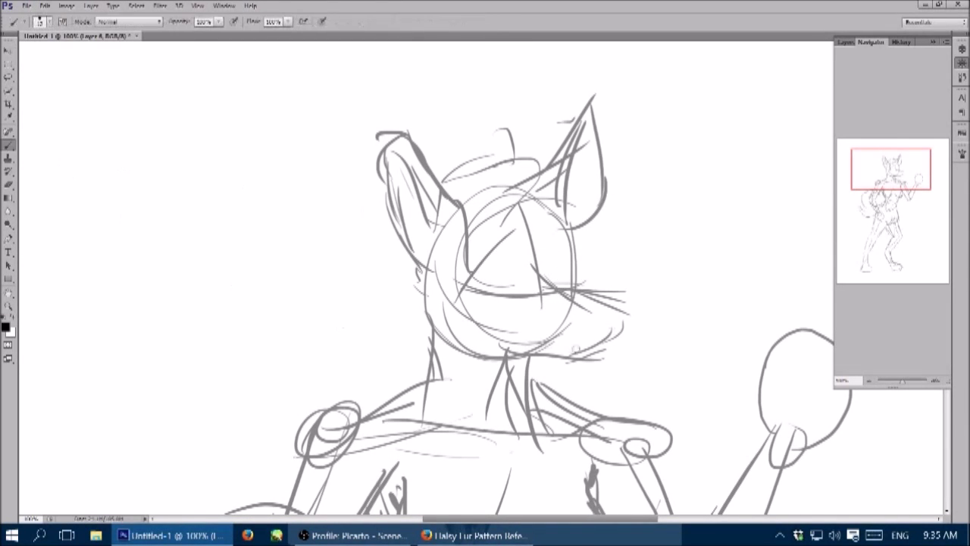
{"action": "left_click_drag", "start_coordinate": [563, 290], "coordinate": [623, 291]}
{"action": "mouse_move", "coordinate": [546, 251]}
{"action": "left_mouse_down"}
{"action": "mouse_move", "coordinate": [547, 285]}
{"action": "mouse_move", "coordinate": [614, 288]}
{"action": "mouse_move", "coordinate": [605, 311]}
{"action": "mouse_move", "coordinate": [626, 288]}
{"action": "mouse_move", "coordinate": [629, 324]}
{"action": "mouse_move", "coordinate": [522, 330]}
{"action": "mouse_move", "coordinate": [605, 365]}
{"action": "mouse_move", "coordinate": [616, 355]}
{"action": "mouse_move", "coordinate": [619, 370]}
{"action": "mouse_move", "coordinate": [561, 344]}
{"action": "mouse_move", "coordinate": [618, 349]}
{"action": "mouse_move", "coordinate": [583, 333]}
{"action": "mouse_move", "coordinate": [617, 349]}
{"action": "left_mouse_up"}
{"action": "mouse_move", "coordinate": [494, 333]}
{"action": "left_mouse_down"}
{"action": "mouse_move", "coordinate": [534, 362]}
{"action": "mouse_move", "coordinate": [523, 366]}
{"action": "mouse_move", "coordinate": [593, 374]}
{"action": "left_mouse_up"}
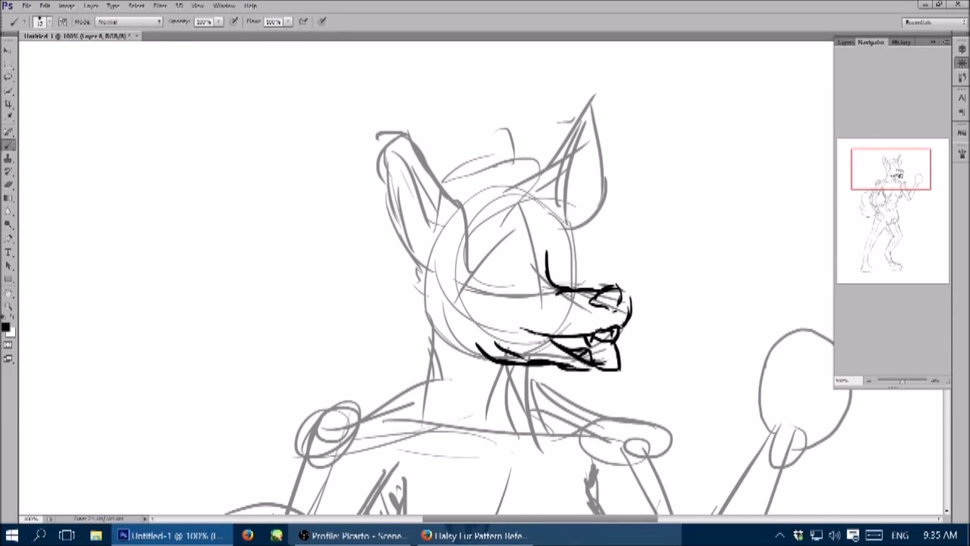
Ink the arc above the eye, the eyebrow and eye, and the left ear lines
{"action": "mouse_move", "coordinate": [553, 273]}
{"action": "left_mouse_down"}
{"action": "mouse_move", "coordinate": [582, 264]}
{"action": "mouse_move", "coordinate": [559, 254]}
{"action": "mouse_move", "coordinate": [563, 268]}
{"action": "mouse_move", "coordinate": [582, 229]}
{"action": "left_mouse_up"}
{"action": "mouse_move", "coordinate": [479, 252]}
{"action": "left_mouse_down"}
{"action": "mouse_move", "coordinate": [518, 242]}
{"action": "mouse_move", "coordinate": [506, 243]}
{"action": "mouse_move", "coordinate": [522, 273]}
{"action": "mouse_move", "coordinate": [517, 243]}
{"action": "mouse_move", "coordinate": [492, 272]}
{"action": "mouse_move", "coordinate": [500, 259]}
{"action": "left_mouse_up"}
{"action": "mouse_move", "coordinate": [385, 116]}
{"action": "left_mouse_down"}
{"action": "mouse_move", "coordinate": [460, 215]}
{"action": "mouse_move", "coordinate": [454, 233]}
{"action": "mouse_move", "coordinate": [379, 224]}
{"action": "left_mouse_up"}
{"action": "left_click_drag", "start_coordinate": [377, 175], "coordinate": [415, 278]}
{"action": "left_click_drag", "start_coordinate": [406, 268], "coordinate": [432, 285]}
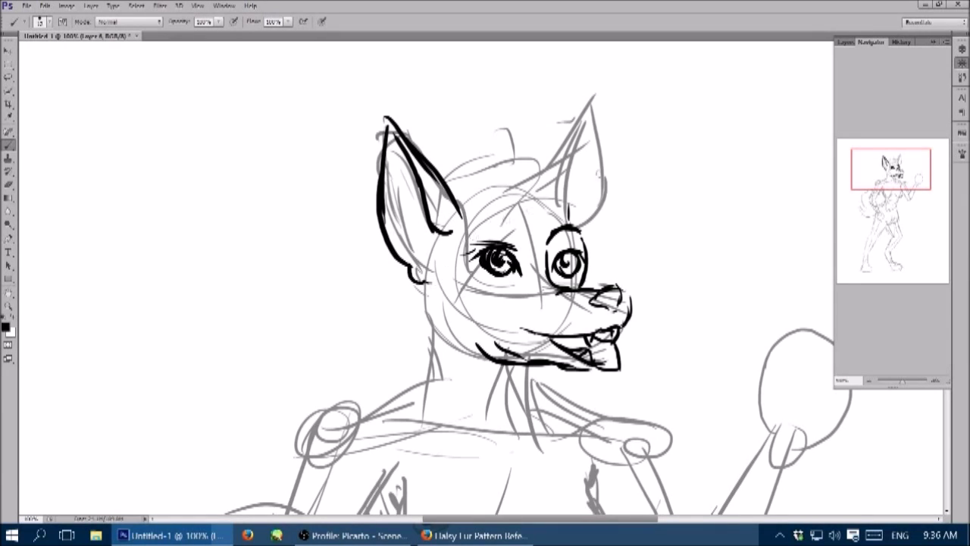
Ink the head outline above the left eye, with a brief switch to the browser and back
{"action": "left_click_drag", "start_coordinate": [523, 143], "coordinate": [543, 182]}
{"action": "left_click_drag", "start_coordinate": [476, 165], "coordinate": [531, 144]}
{"action": "mouse_move", "coordinate": [548, 174]}
{"action": "left_mouse_down"}
{"action": "mouse_move", "coordinate": [503, 236]}
{"action": "mouse_move", "coordinate": [463, 244]}
{"action": "mouse_move", "coordinate": [518, 270]}
{"action": "left_mouse_up"}
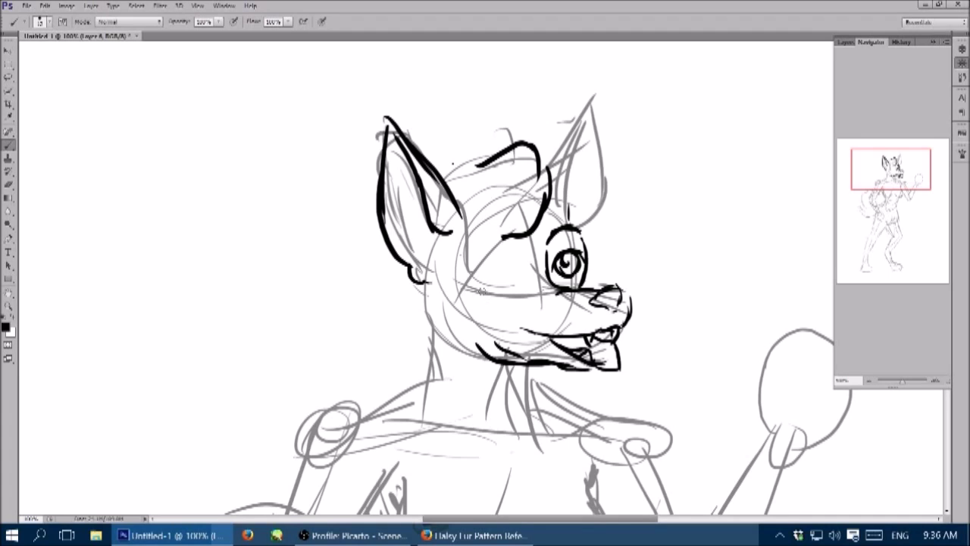
{"action": "key", "text": "alt+Tab"}
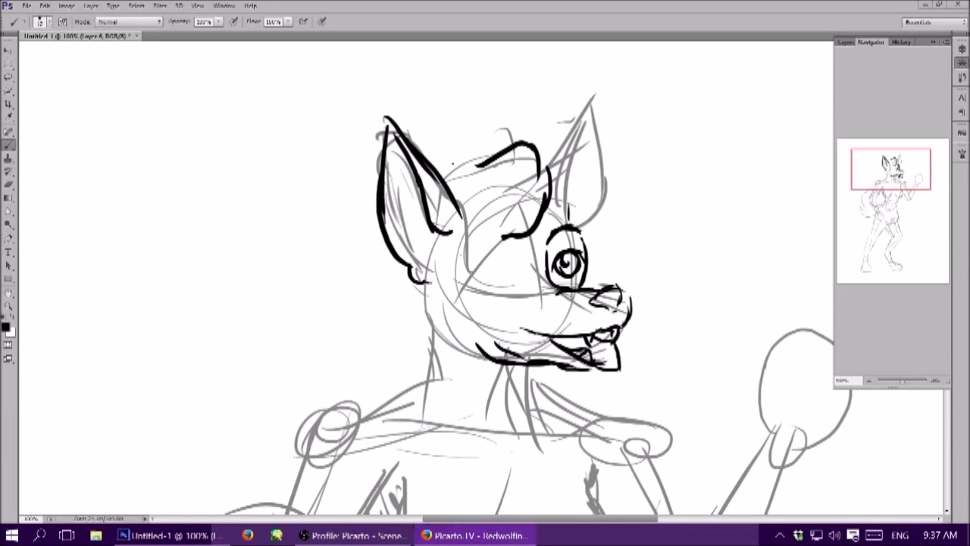
{"action": "left_click", "coordinate": [241, 239]}
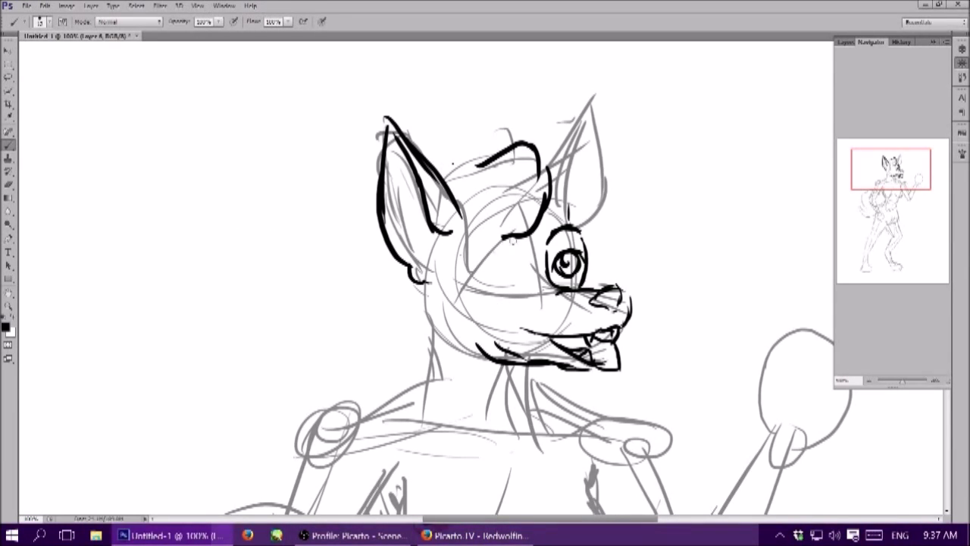
Redraw the left eye with lids and pupil, and ink the hair, left side of head and top tuft
{"action": "mouse_move", "coordinate": [482, 255]}
{"action": "left_mouse_down"}
{"action": "mouse_move", "coordinate": [519, 271]}
{"action": "mouse_move", "coordinate": [468, 261]}
{"action": "mouse_move", "coordinate": [498, 271]}
{"action": "mouse_move", "coordinate": [479, 273]}
{"action": "mouse_move", "coordinate": [492, 262]}
{"action": "mouse_move", "coordinate": [433, 371]}
{"action": "left_mouse_up"}
{"action": "left_click_drag", "start_coordinate": [458, 288], "coordinate": [429, 373]}
{"action": "left_click_drag", "start_coordinate": [447, 322], "coordinate": [485, 195]}
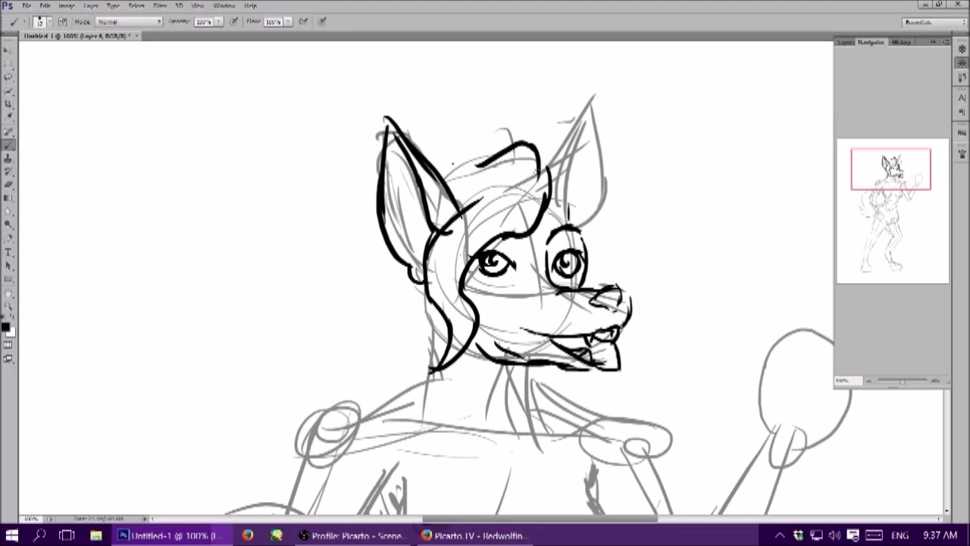
{"action": "left_click_drag", "start_coordinate": [523, 227], "coordinate": [444, 179]}
{"action": "left_click_drag", "start_coordinate": [535, 146], "coordinate": [547, 166]}
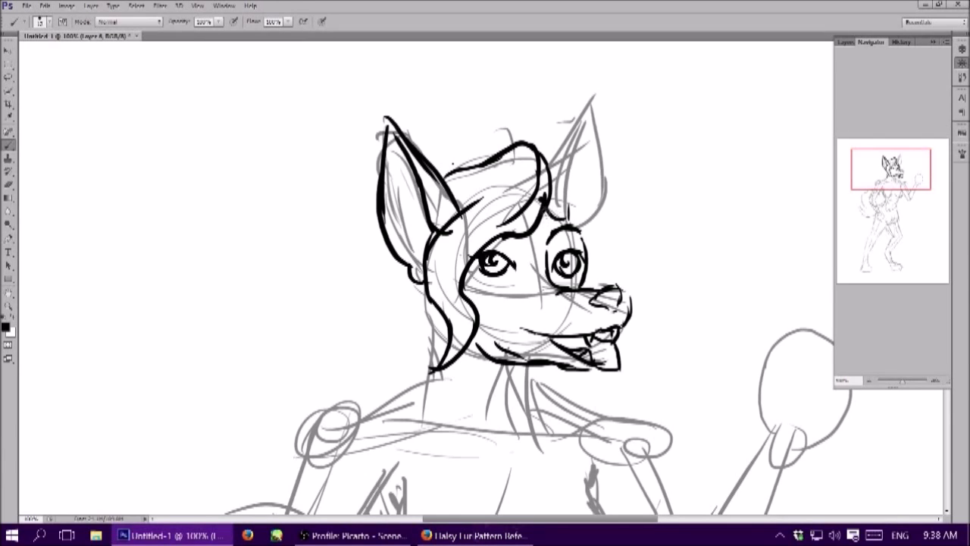
Ink the hair arc over the right eye, the right ear outline and inner lines of both ears
{"action": "left_click_drag", "start_coordinate": [547, 215], "coordinate": [596, 267]}
{"action": "mouse_move", "coordinate": [557, 199]}
{"action": "left_mouse_down"}
{"action": "mouse_move", "coordinate": [551, 152]}
{"action": "mouse_move", "coordinate": [598, 97]}
{"action": "mouse_move", "coordinate": [585, 216]}
{"action": "mouse_move", "coordinate": [576, 167]}
{"action": "left_mouse_up"}
{"action": "left_click_drag", "start_coordinate": [597, 134], "coordinate": [573, 219]}
{"action": "mouse_move", "coordinate": [391, 176]}
{"action": "left_mouse_down"}
{"action": "mouse_move", "coordinate": [427, 215]}
{"action": "mouse_move", "coordinate": [425, 226]}
{"action": "left_mouse_up"}
{"action": "mouse_move", "coordinate": [421, 212]}
{"action": "left_mouse_down"}
{"action": "mouse_move", "coordinate": [406, 264]}
{"action": "mouse_move", "coordinate": [370, 303]}
{"action": "left_mouse_up"}
Ink the hair strands down the left side, the lower hair, neck and shoulder
{"action": "left_click_drag", "start_coordinate": [384, 261], "coordinate": [389, 355]}
{"action": "mouse_move", "coordinate": [402, 291]}
{"action": "left_mouse_down"}
{"action": "mouse_move", "coordinate": [396, 395]}
{"action": "mouse_move", "coordinate": [436, 382]}
{"action": "left_mouse_up"}
{"action": "left_click_drag", "start_coordinate": [523, 365], "coordinate": [535, 429]}
{"action": "mouse_move", "coordinate": [443, 370]}
{"action": "left_mouse_down"}
{"action": "mouse_move", "coordinate": [409, 413]}
{"action": "mouse_move", "coordinate": [306, 429]}
{"action": "left_mouse_up"}
{"action": "scroll", "coordinate": [485, 273], "scroll_direction": "down", "scroll_amount": 4}
Zoom out and ink both breasts and nipples, undoing one overly thick underline
{"action": "key", "text": "ctrl+minus"}
{"action": "mouse_move", "coordinate": [512, 250]}
{"action": "left_mouse_down"}
{"action": "mouse_move", "coordinate": [598, 322]}
{"action": "mouse_move", "coordinate": [567, 381]}
{"action": "left_mouse_up"}
{"action": "mouse_move", "coordinate": [515, 359]}
{"action": "left_mouse_down"}
{"action": "mouse_move", "coordinate": [569, 373]}
{"action": "mouse_move", "coordinate": [563, 367]}
{"action": "left_mouse_up"}
{"action": "left_click_drag", "start_coordinate": [447, 353], "coordinate": [450, 359]}
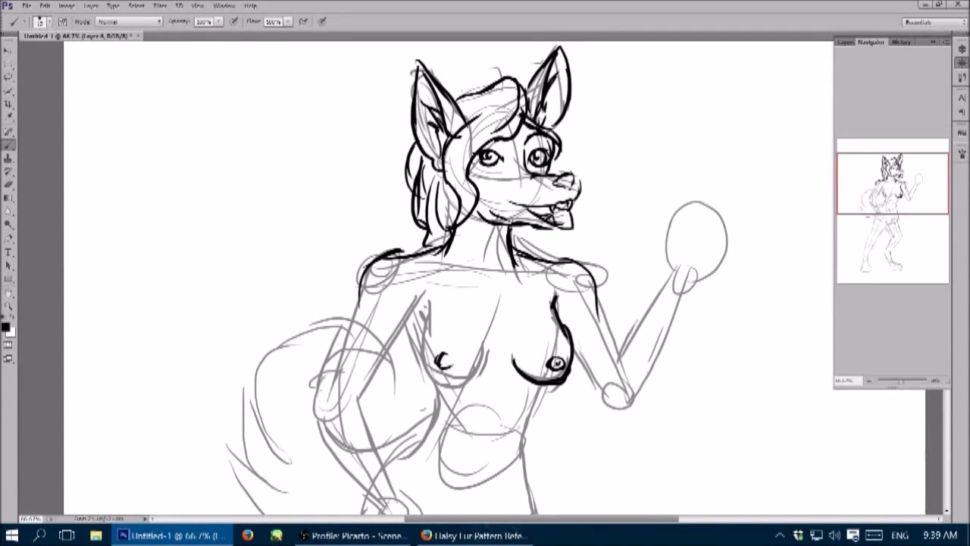
{"action": "mouse_move", "coordinate": [422, 309]}
{"action": "left_mouse_down"}
{"action": "mouse_move", "coordinate": [424, 379]}
{"action": "mouse_move", "coordinate": [478, 358]}
{"action": "mouse_move", "coordinate": [455, 388]}
{"action": "mouse_move", "coordinate": [555, 387]}
{"action": "left_mouse_up"}
{"action": "left_click_drag", "start_coordinate": [502, 344], "coordinate": [529, 388]}
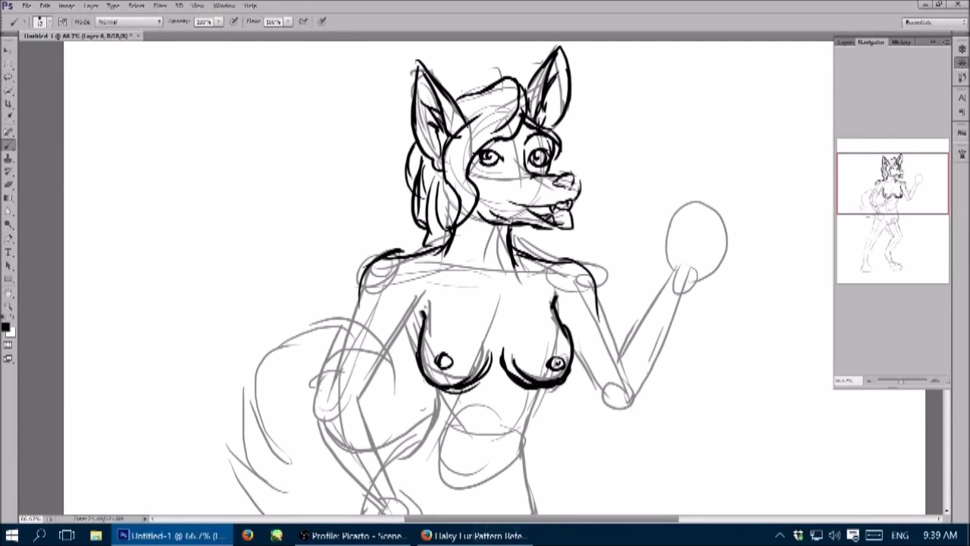
{"action": "key", "text": "ctrl+z"}
{"action": "left_click_drag", "start_coordinate": [469, 384], "coordinate": [439, 379]}
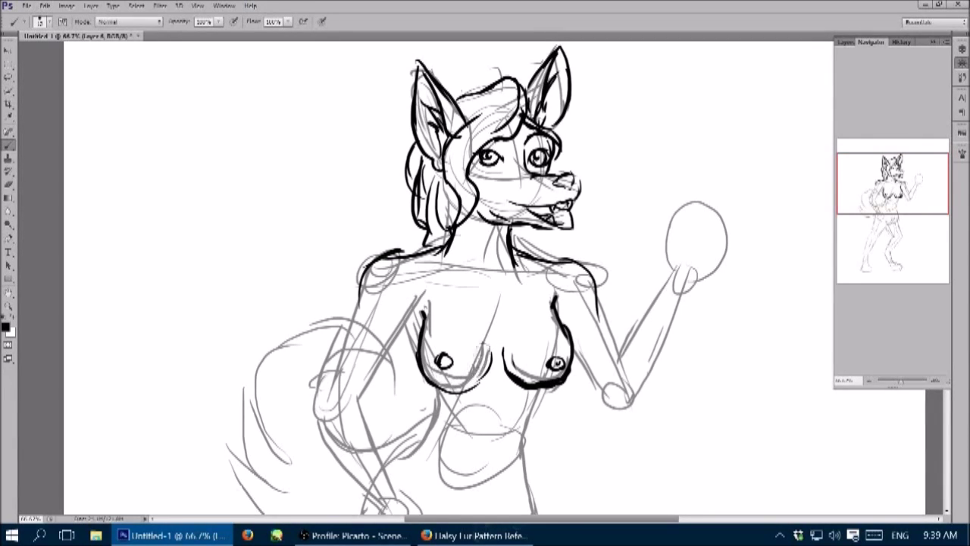
Ink the left upper arm, the collarbones beside the neck, and the raised arm
{"action": "left_click_drag", "start_coordinate": [415, 314], "coordinate": [351, 403]}
{"action": "left_click_drag", "start_coordinate": [364, 278], "coordinate": [319, 406]}
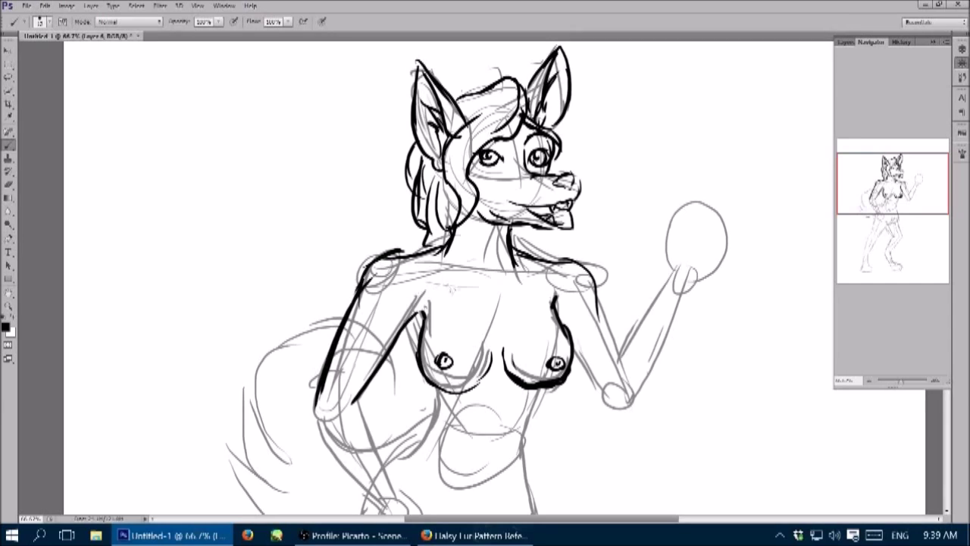
{"action": "left_click_drag", "start_coordinate": [421, 262], "coordinate": [484, 276]}
{"action": "left_click_drag", "start_coordinate": [507, 260], "coordinate": [540, 281]}
{"action": "left_click_drag", "start_coordinate": [397, 387], "coordinate": [390, 303]}
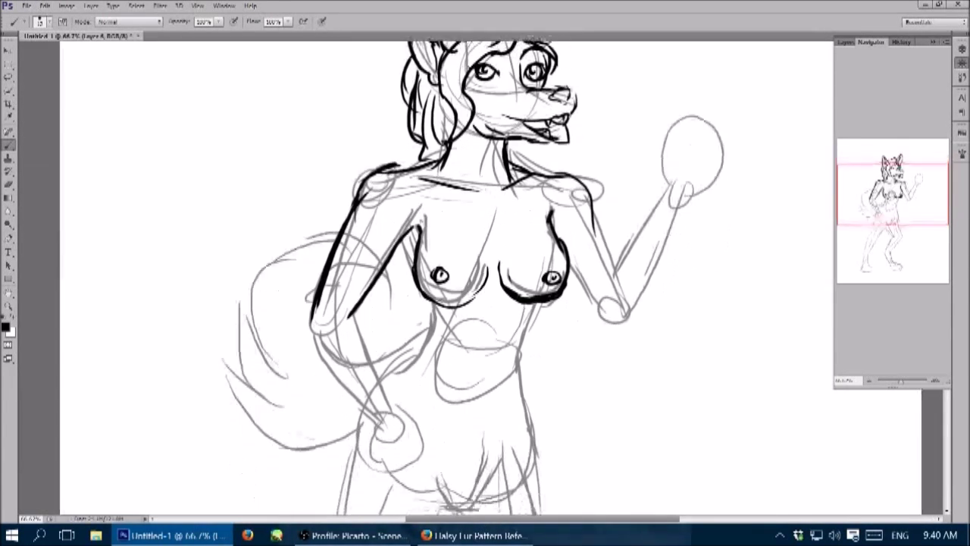
{"action": "left_click_drag", "start_coordinate": [585, 200], "coordinate": [606, 272]}
{"action": "left_click_drag", "start_coordinate": [646, 206], "coordinate": [611, 269]}
Ink the raised forearm, wrist, palm and fingers, and the other arm down to the hip
{"action": "mouse_move", "coordinate": [682, 208]}
{"action": "left_mouse_down"}
{"action": "mouse_move", "coordinate": [614, 325]}
{"action": "mouse_move", "coordinate": [653, 220]}
{"action": "mouse_move", "coordinate": [702, 188]}
{"action": "mouse_move", "coordinate": [635, 159]}
{"action": "mouse_move", "coordinate": [648, 189]}
{"action": "mouse_move", "coordinate": [681, 103]}
{"action": "mouse_move", "coordinate": [681, 149]}
{"action": "mouse_move", "coordinate": [707, 110]}
{"action": "mouse_move", "coordinate": [697, 196]}
{"action": "left_mouse_up"}
{"action": "mouse_move", "coordinate": [720, 152]}
{"action": "left_mouse_down"}
{"action": "mouse_move", "coordinate": [709, 182]}
{"action": "mouse_move", "coordinate": [696, 168]}
{"action": "left_mouse_up"}
{"action": "left_click_drag", "start_coordinate": [702, 133], "coordinate": [709, 157]}
{"action": "left_click_drag", "start_coordinate": [674, 245], "coordinate": [698, 144]}
{"action": "left_click_drag", "start_coordinate": [371, 219], "coordinate": [409, 311]}
{"action": "left_click_drag", "start_coordinate": [333, 216], "coordinate": [374, 307]}
{"action": "left_click_drag", "start_coordinate": [338, 243], "coordinate": [402, 341]}
Ink the inner arm, the torso side and both sides of the waist and hip
{"action": "left_click_drag", "start_coordinate": [401, 291], "coordinate": [422, 322]}
{"action": "left_click_drag", "start_coordinate": [422, 141], "coordinate": [456, 232]}
{"action": "mouse_move", "coordinate": [424, 145]}
{"action": "left_mouse_down"}
{"action": "mouse_move", "coordinate": [438, 217]}
{"action": "mouse_move", "coordinate": [426, 264]}
{"action": "left_mouse_up"}
{"action": "left_click_drag", "start_coordinate": [448, 206], "coordinate": [405, 293]}
{"action": "mouse_move", "coordinate": [562, 204]}
{"action": "left_mouse_down"}
{"action": "mouse_move", "coordinate": [532, 274]}
{"action": "mouse_move", "coordinate": [568, 409]}
{"action": "left_mouse_up"}
Scroll down and ink the thighs, inner leg, crotch and outer leg contours
{"action": "scroll", "coordinate": [601, 299], "scroll_direction": "down", "scroll_amount": 5}
{"action": "left_click_drag", "start_coordinate": [476, 236], "coordinate": [375, 371]}
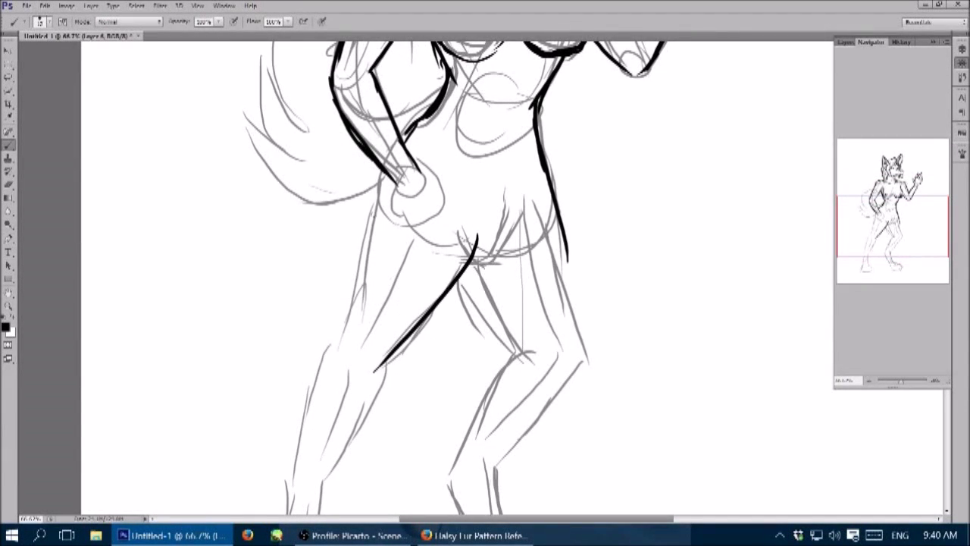
{"action": "left_click_drag", "start_coordinate": [376, 173], "coordinate": [345, 318]}
{"action": "left_click_drag", "start_coordinate": [352, 257], "coordinate": [317, 379]}
{"action": "left_click_drag", "start_coordinate": [467, 269], "coordinate": [515, 352]}
{"action": "left_click_drag", "start_coordinate": [470, 264], "coordinate": [506, 220]}
{"action": "left_click_drag", "start_coordinate": [546, 180], "coordinate": [577, 362]}
Extend the lower leg outlines down and outline the front and sole of the right foot
{"action": "scroll", "coordinate": [530, 303], "scroll_direction": "down", "scroll_amount": 1}
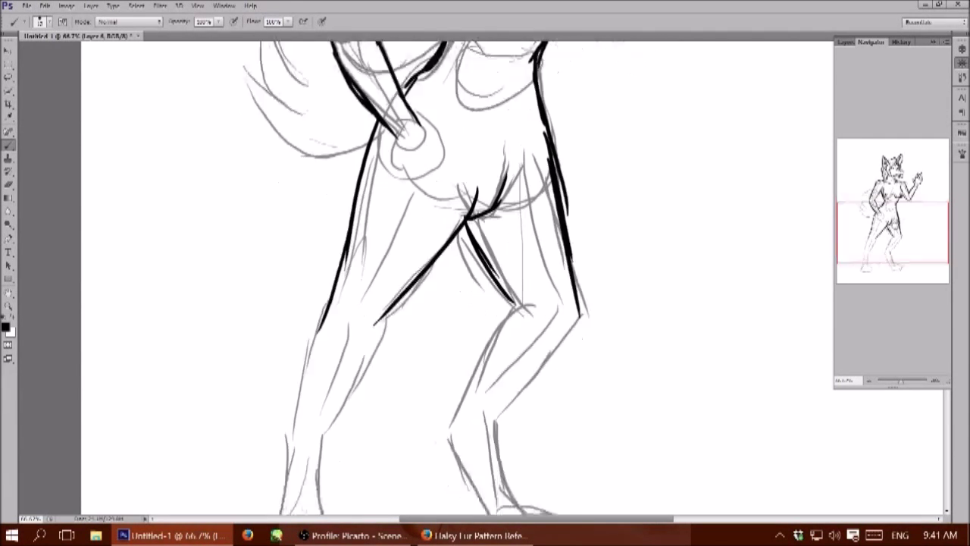
{"action": "scroll", "coordinate": [531, 303], "scroll_direction": "down", "scroll_amount": 3}
{"action": "left_click_drag", "start_coordinate": [580, 239], "coordinate": [504, 341]}
{"action": "left_click_drag", "start_coordinate": [523, 231], "coordinate": [446, 364]}
{"action": "mouse_move", "coordinate": [512, 327]}
{"action": "left_mouse_down"}
{"action": "mouse_move", "coordinate": [487, 361]}
{"action": "mouse_move", "coordinate": [539, 448]}
{"action": "mouse_move", "coordinate": [582, 454]}
{"action": "mouse_move", "coordinate": [588, 492]}
{"action": "left_mouse_up"}
{"action": "mouse_move", "coordinate": [487, 442]}
{"action": "left_mouse_down"}
{"action": "mouse_move", "coordinate": [530, 494]}
{"action": "mouse_move", "coordinate": [592, 485]}
{"action": "left_mouse_up"}
{"action": "mouse_move", "coordinate": [541, 454]}
{"action": "left_mouse_down"}
{"action": "mouse_move", "coordinate": [577, 464]}
{"action": "mouse_move", "coordinate": [578, 492]}
{"action": "left_mouse_up"}
Divide the toes on the right foot and ink the back of the lower leg and heel
{"action": "left_click_drag", "start_coordinate": [565, 454], "coordinate": [537, 462]}
{"action": "left_click_drag", "start_coordinate": [571, 446], "coordinate": [542, 454]}
{"action": "left_click_drag", "start_coordinate": [450, 350], "coordinate": [494, 460]}
{"action": "left_click_drag", "start_coordinate": [477, 391], "coordinate": [494, 456]}
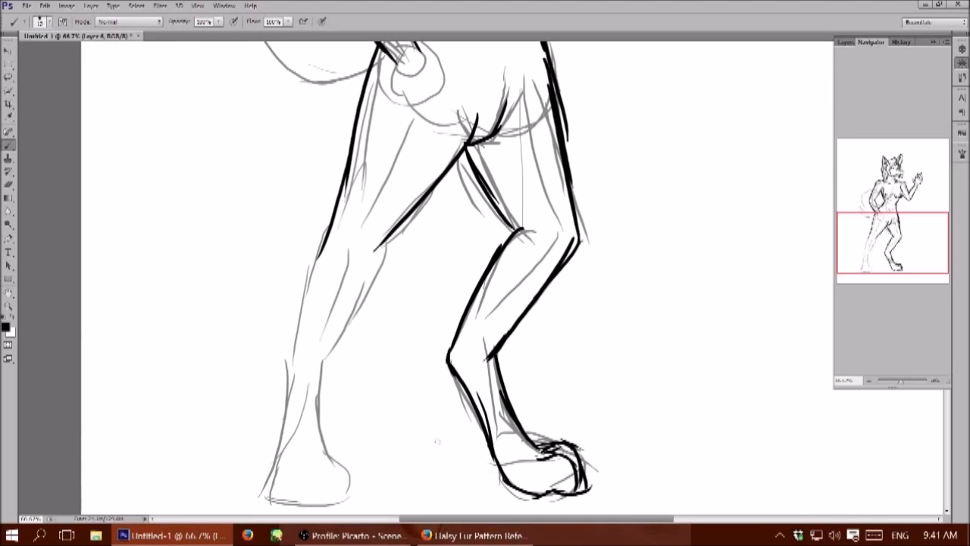
Outline the left paw with toe divisions, then ink the left ankle, shin and inner leg contour
{"action": "mouse_move", "coordinate": [271, 503]}
{"action": "left_mouse_down"}
{"action": "mouse_move", "coordinate": [298, 460]}
{"action": "mouse_move", "coordinate": [323, 462]}
{"action": "mouse_move", "coordinate": [350, 505]}
{"action": "left_mouse_up"}
{"action": "mouse_move", "coordinate": [350, 505]}
{"action": "left_mouse_down"}
{"action": "mouse_move", "coordinate": [271, 503]}
{"action": "mouse_move", "coordinate": [338, 502]}
{"action": "mouse_move", "coordinate": [321, 503]}
{"action": "left_mouse_up"}
{"action": "mouse_move", "coordinate": [297, 482]}
{"action": "left_mouse_down"}
{"action": "mouse_move", "coordinate": [298, 503]}
{"action": "mouse_move", "coordinate": [350, 504]}
{"action": "left_mouse_up"}
{"action": "mouse_move", "coordinate": [316, 359]}
{"action": "left_mouse_down"}
{"action": "mouse_move", "coordinate": [326, 453]}
{"action": "mouse_move", "coordinate": [280, 459]}
{"action": "left_mouse_up"}
{"action": "left_click_drag", "start_coordinate": [288, 379], "coordinate": [279, 459]}
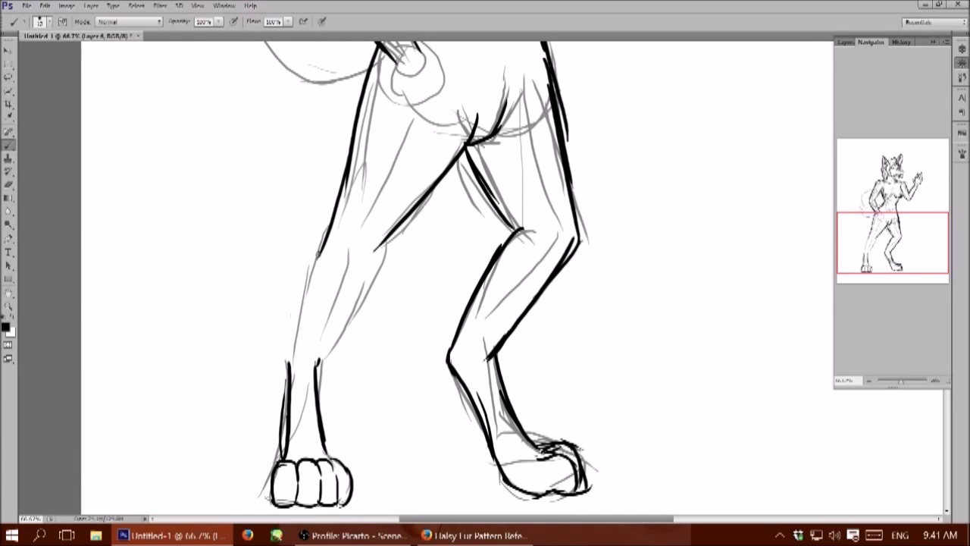
{"action": "left_click_drag", "start_coordinate": [324, 250], "coordinate": [290, 364]}
{"action": "left_click_drag", "start_coordinate": [374, 246], "coordinate": [350, 281]}
{"action": "mouse_move", "coordinate": [397, 229]}
{"action": "left_mouse_down"}
{"action": "mouse_move", "coordinate": [358, 273]}
{"action": "mouse_move", "coordinate": [314, 381]}
{"action": "left_mouse_up"}
{"action": "scroll", "coordinate": [455, 276], "scroll_direction": "up", "scroll_amount": 3}
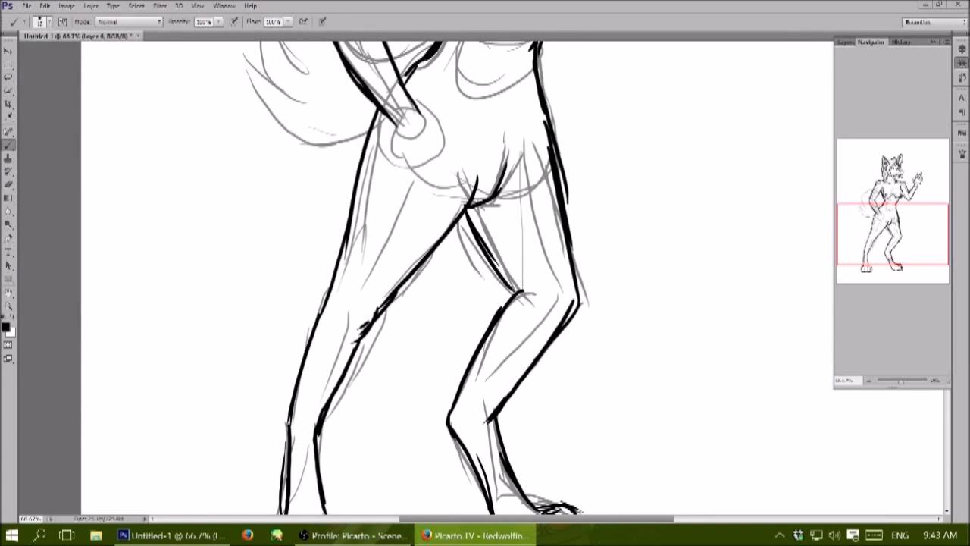
{"action": "left_click_drag", "start_coordinate": [913, 238], "coordinate": [907, 215]}
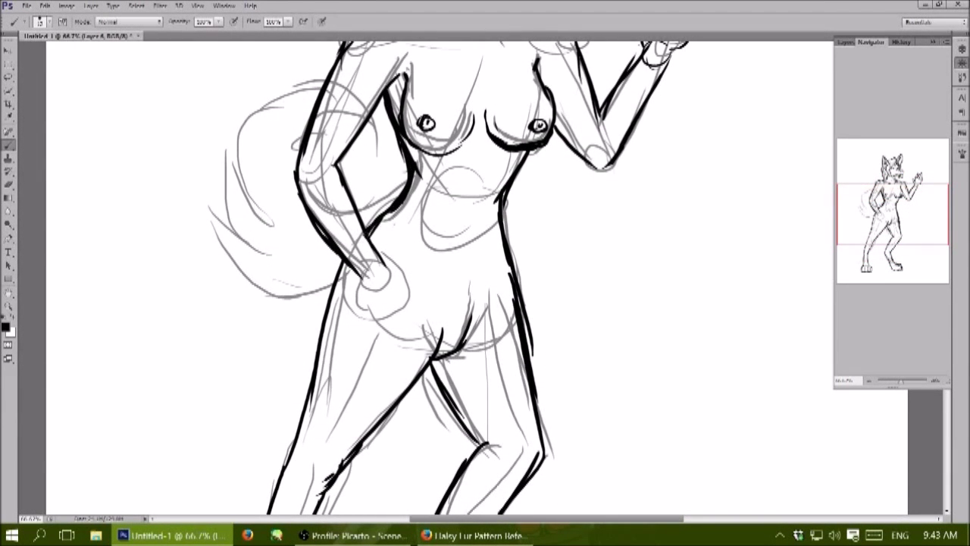
Ink the fist resting on the hip, including thumb, fingers and small details
{"action": "mouse_move", "coordinate": [393, 270]}
{"action": "left_mouse_down"}
{"action": "mouse_move", "coordinate": [379, 306]}
{"action": "mouse_move", "coordinate": [428, 279]}
{"action": "left_mouse_up"}
{"action": "mouse_move", "coordinate": [376, 300]}
{"action": "left_mouse_down"}
{"action": "mouse_move", "coordinate": [390, 340]}
{"action": "mouse_move", "coordinate": [417, 330]}
{"action": "left_mouse_up"}
{"action": "mouse_move", "coordinate": [405, 295]}
{"action": "left_mouse_down"}
{"action": "mouse_move", "coordinate": [424, 326]}
{"action": "mouse_move", "coordinate": [423, 312]}
{"action": "left_mouse_up"}
{"action": "left_click_drag", "start_coordinate": [400, 277], "coordinate": [414, 291]}
{"action": "left_click_drag", "start_coordinate": [399, 274], "coordinate": [406, 287]}
{"action": "left_click_drag", "start_coordinate": [406, 311], "coordinate": [410, 320]}
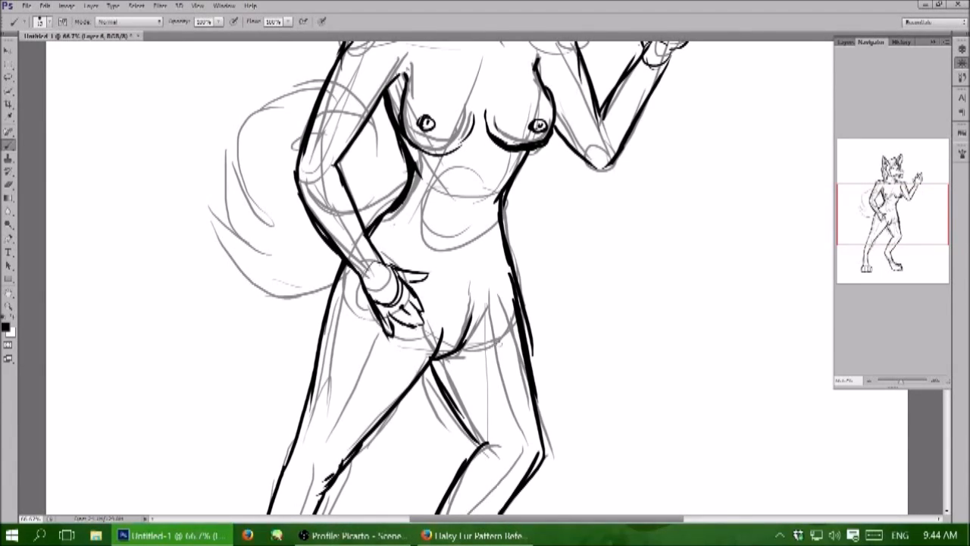
Add belly and ribcage details, ink the inner thigh, and outline the tail
{"action": "left_click_drag", "start_coordinate": [456, 174], "coordinate": [443, 186]}
{"action": "left_click_drag", "start_coordinate": [482, 169], "coordinate": [488, 189]}
{"action": "left_click_drag", "start_coordinate": [464, 225], "coordinate": [454, 263]}
{"action": "mouse_move", "coordinate": [433, 322]}
{"action": "left_mouse_down"}
{"action": "mouse_move", "coordinate": [424, 361]}
{"action": "mouse_move", "coordinate": [435, 376]}
{"action": "left_mouse_up"}
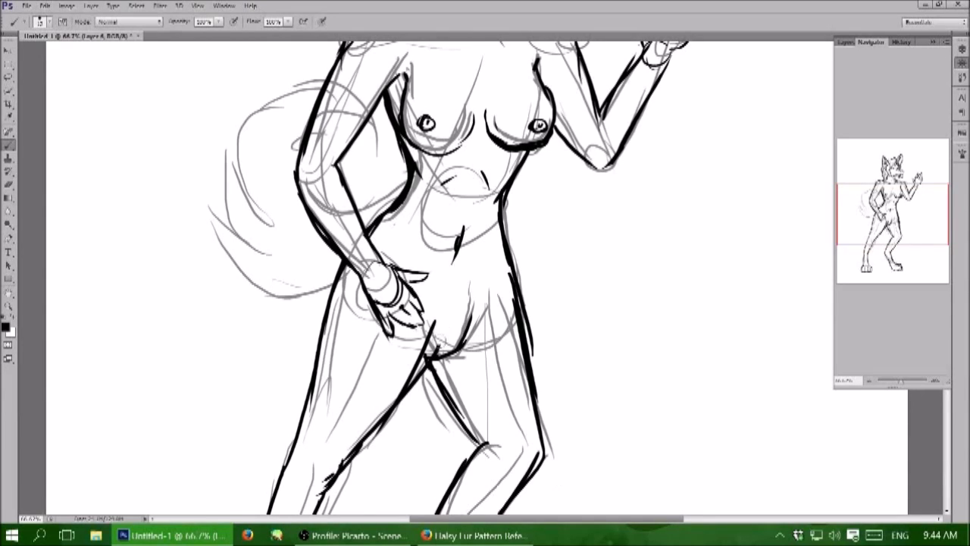
{"action": "left_click_drag", "start_coordinate": [898, 209], "coordinate": [897, 195]}
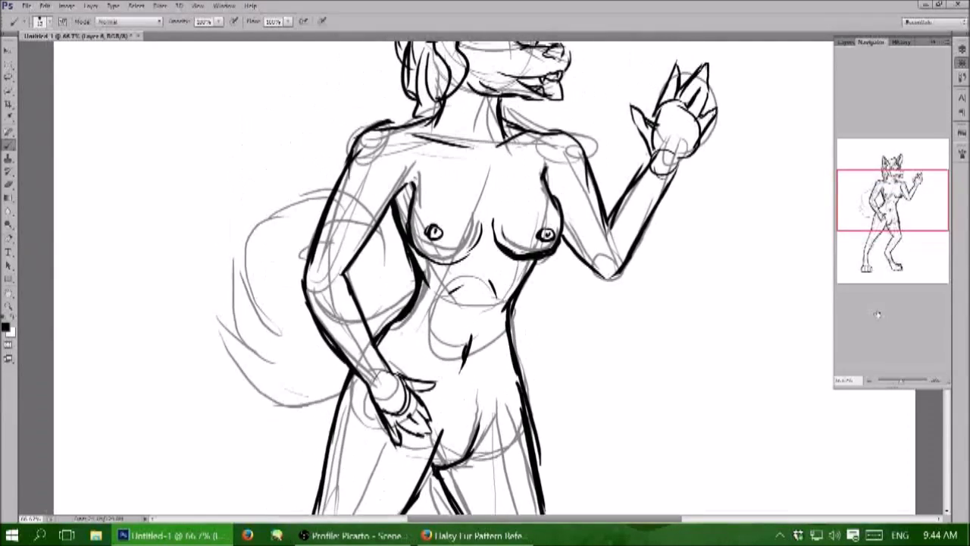
{"action": "left_click_drag", "start_coordinate": [901, 380], "coordinate": [894, 379]}
{"action": "mouse_move", "coordinate": [411, 327]}
{"action": "left_mouse_down"}
{"action": "mouse_move", "coordinate": [382, 338]}
{"action": "mouse_move", "coordinate": [359, 309]}
{"action": "mouse_move", "coordinate": [362, 265]}
{"action": "mouse_move", "coordinate": [400, 253]}
{"action": "mouse_move", "coordinate": [443, 280]}
{"action": "mouse_move", "coordinate": [417, 288]}
{"action": "left_mouse_up"}
{"action": "left_click_drag", "start_coordinate": [378, 251], "coordinate": [409, 242]}
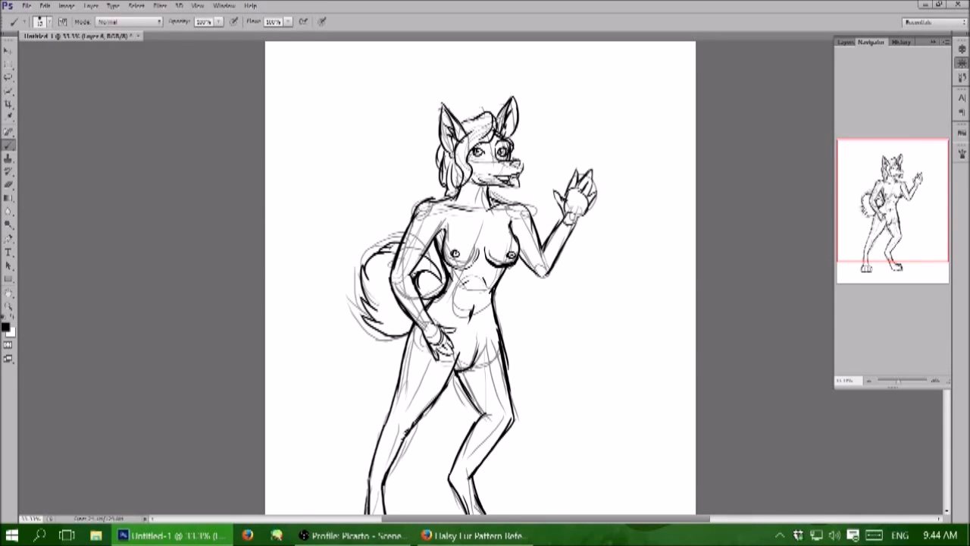
Stamp the 468 px signature brush once at the lower right beside the figure's feet
{"action": "scroll", "coordinate": [485, 272], "scroll_direction": "down", "scroll_amount": 2}
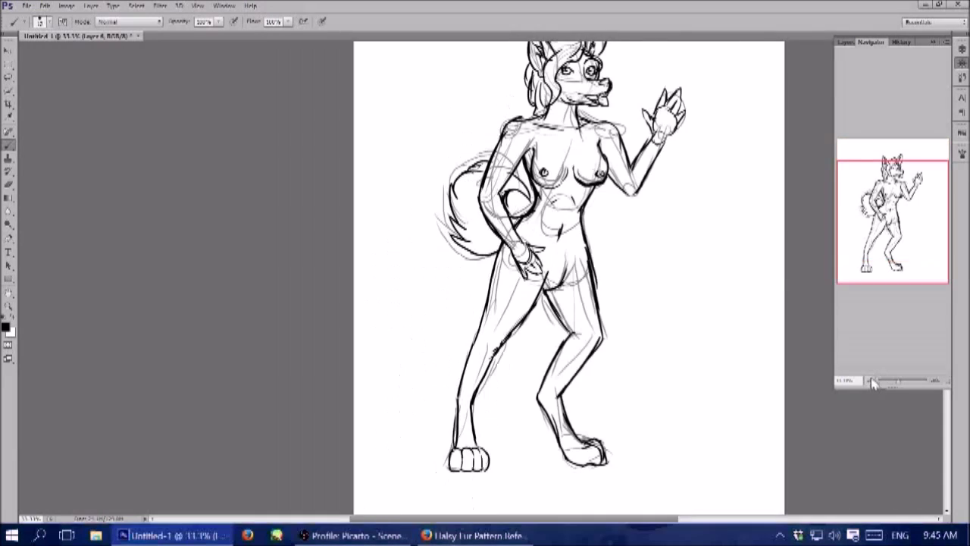
{"action": "right_click", "coordinate": [775, 333]}
{"action": "scroll", "coordinate": [754, 430], "scroll_direction": "down", "scroll_amount": 5}
{"action": "left_click", "coordinate": [697, 444]}
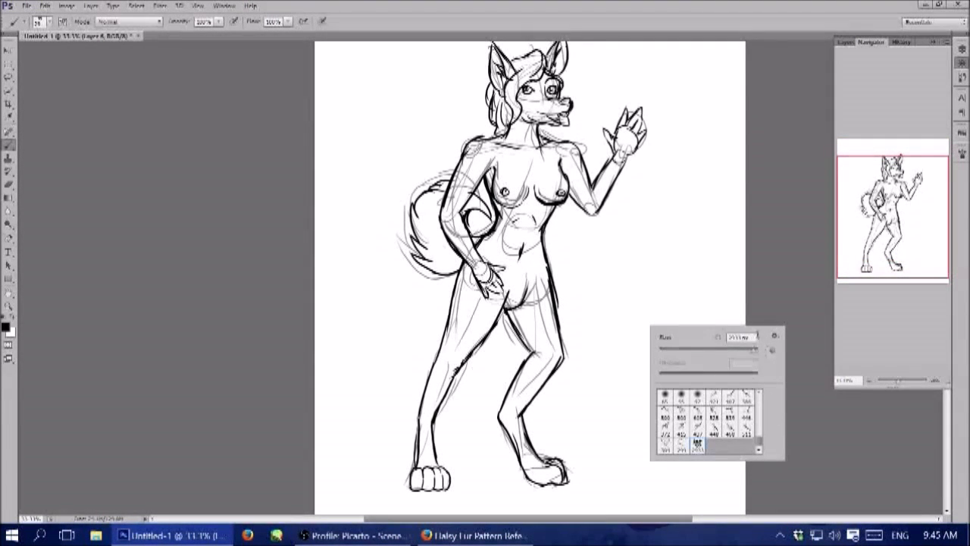
{"action": "left_click", "coordinate": [606, 413]}
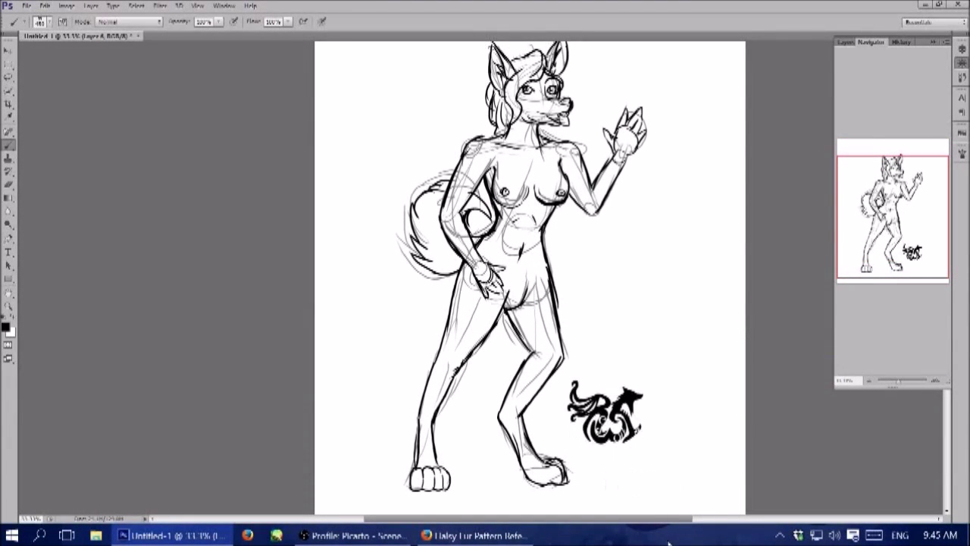